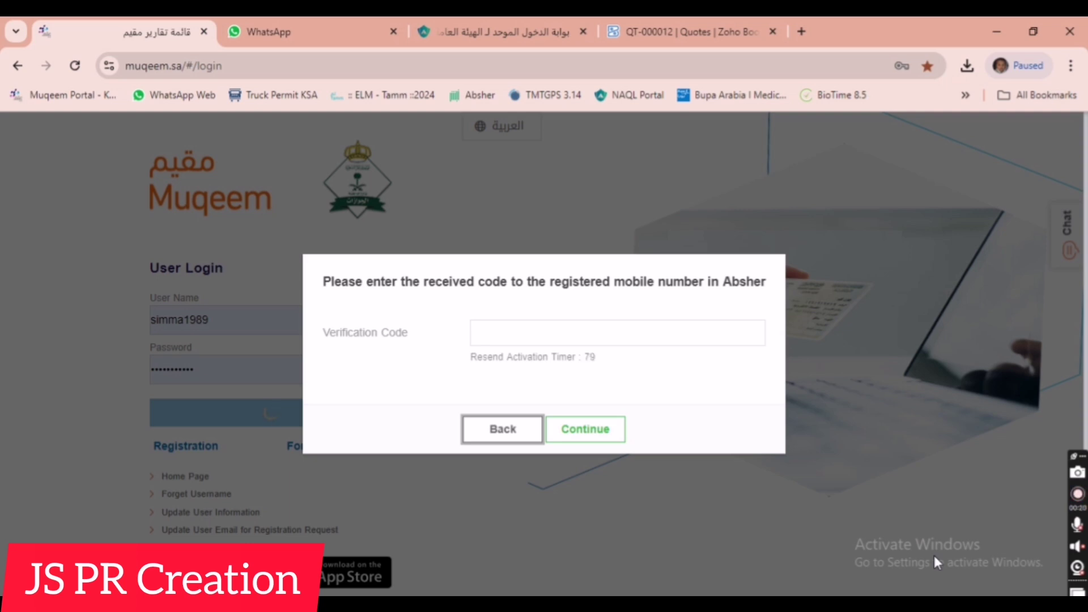
# Enter the SMS verification code from Absher and continue to finish signing in
pyautogui.click(611, 324)
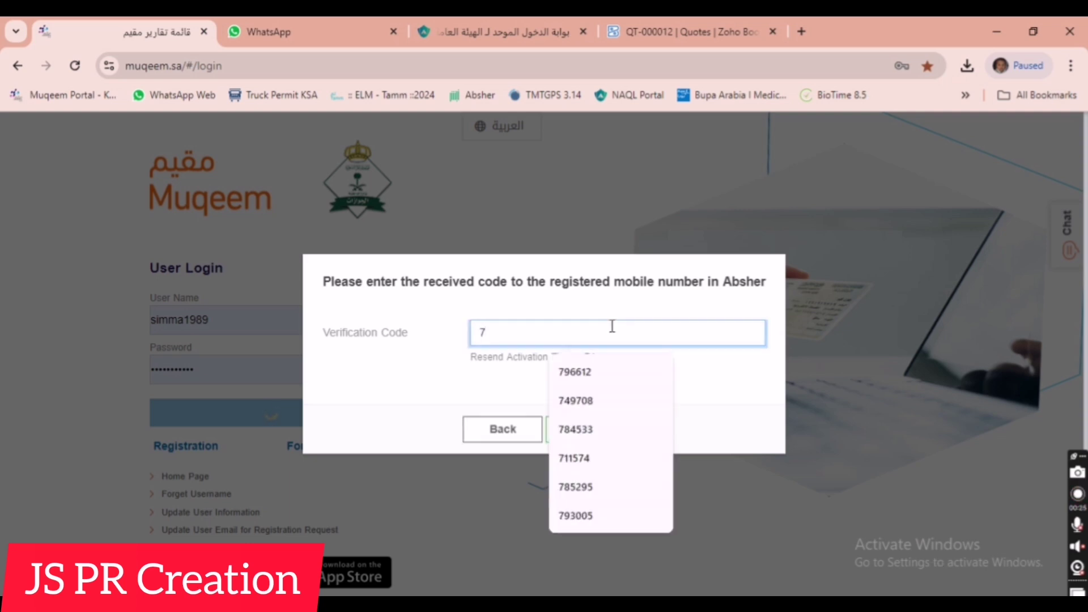
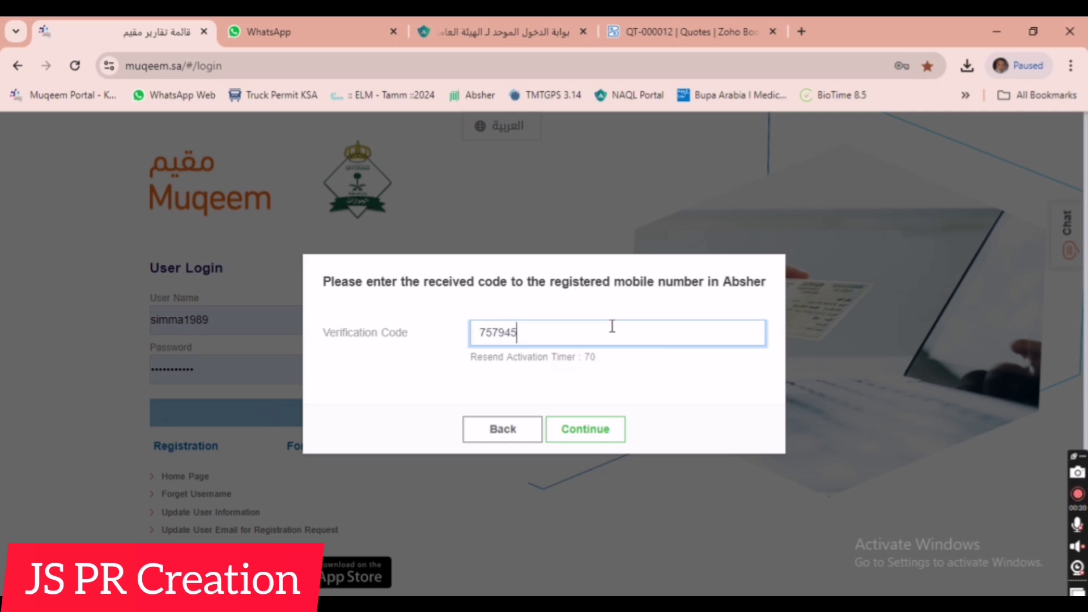
pyautogui.click(595, 430)
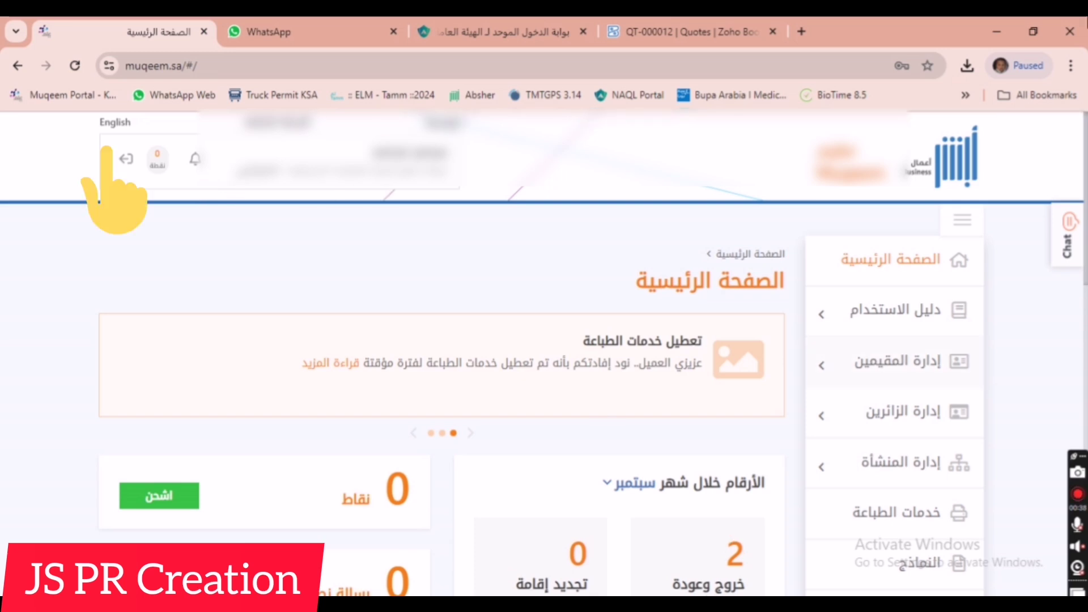
# Switch the portal language to English and expand Reports in the sidebar
pyautogui.click(116, 123)
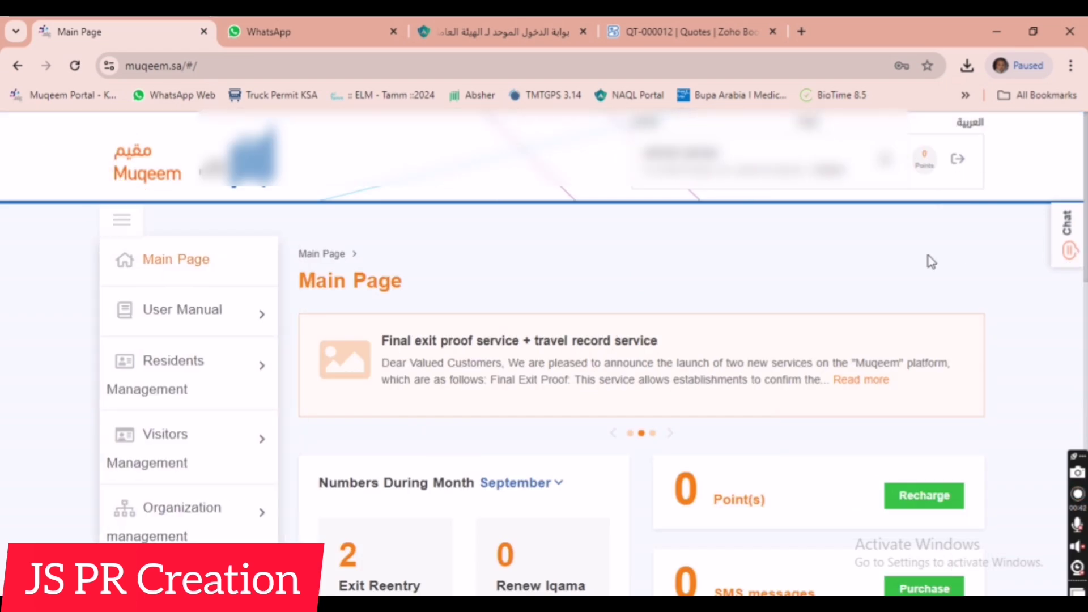
pyautogui.scroll(-3, 928, 256)
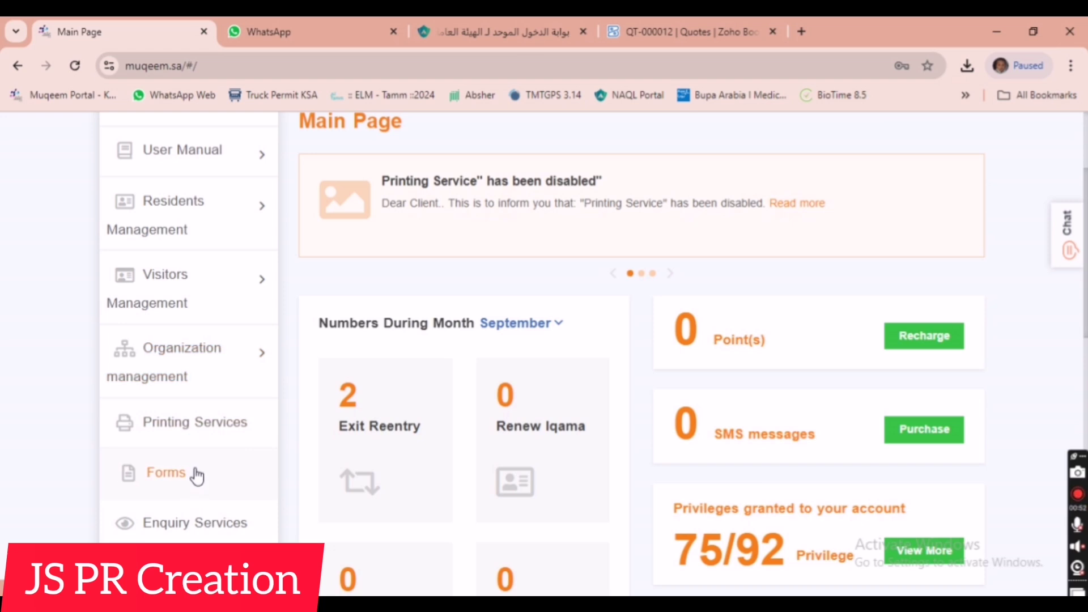
pyautogui.scroll(-4, 194, 476)
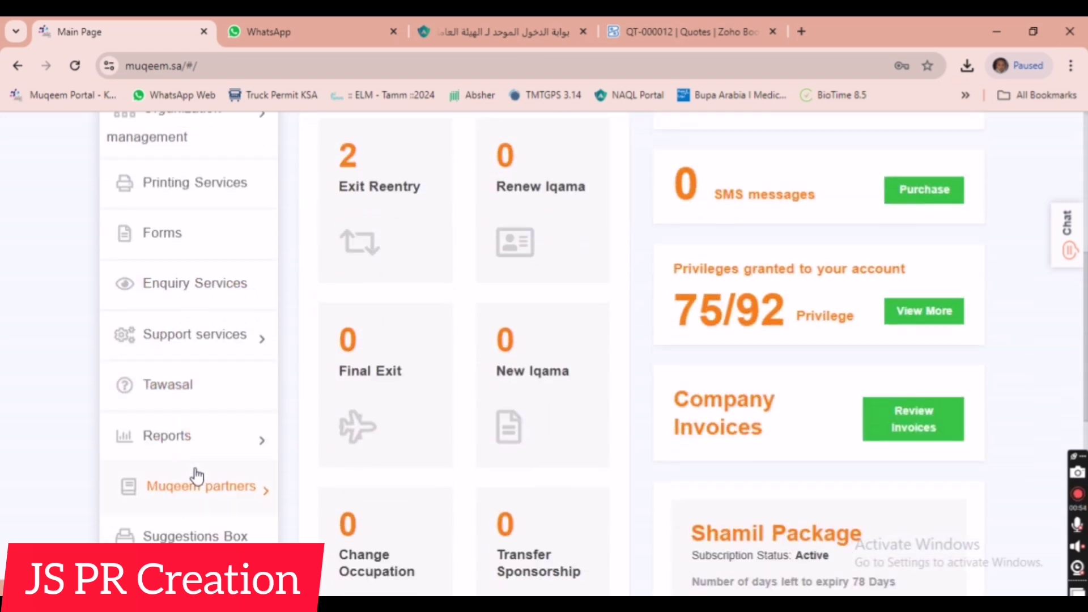
pyautogui.click(189, 452)
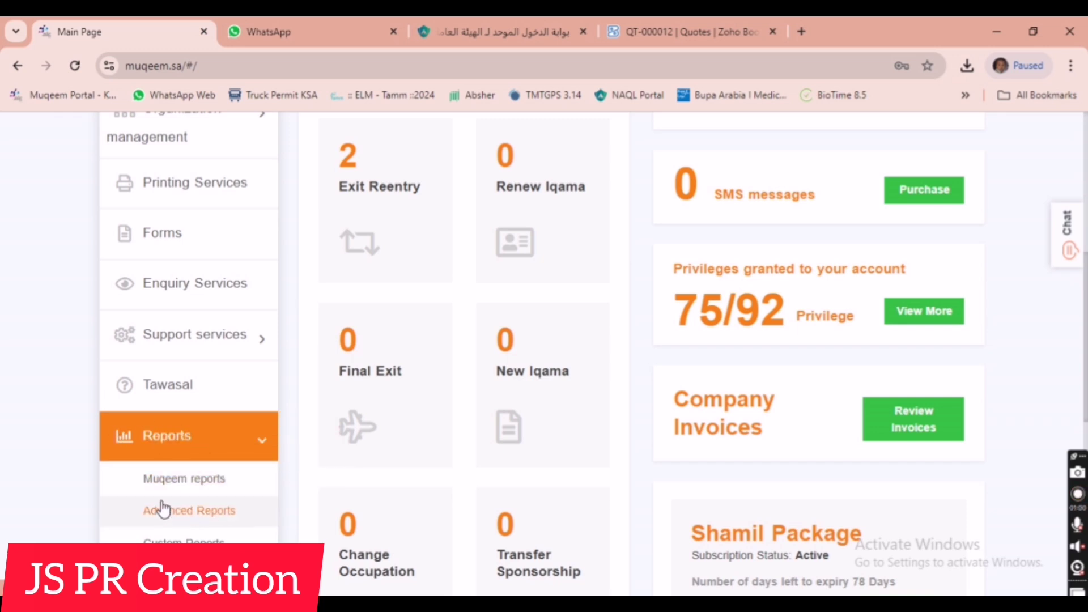
# Open the Muqeem reports list and scroll down to the Moroor reports
pyautogui.click(206, 489)
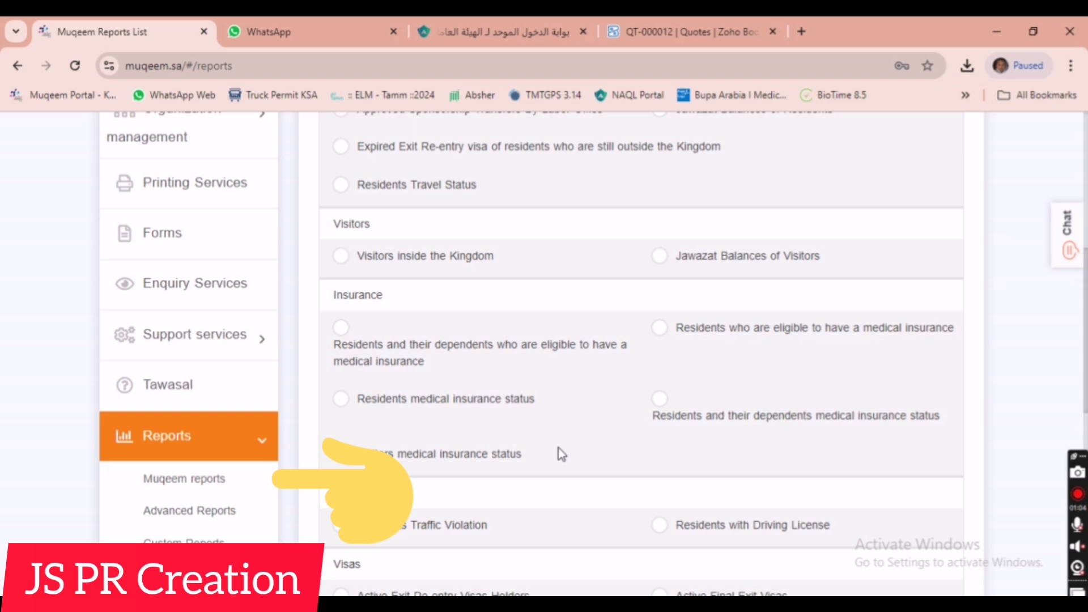
pyautogui.scroll(5, 561, 453)
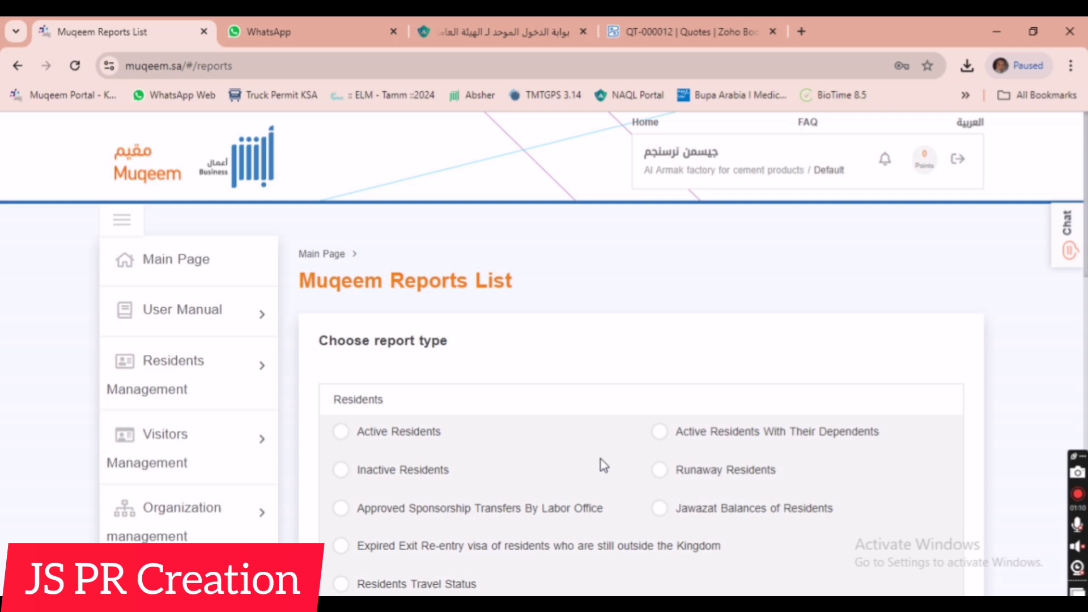
pyautogui.scroll(-3, 587, 390)
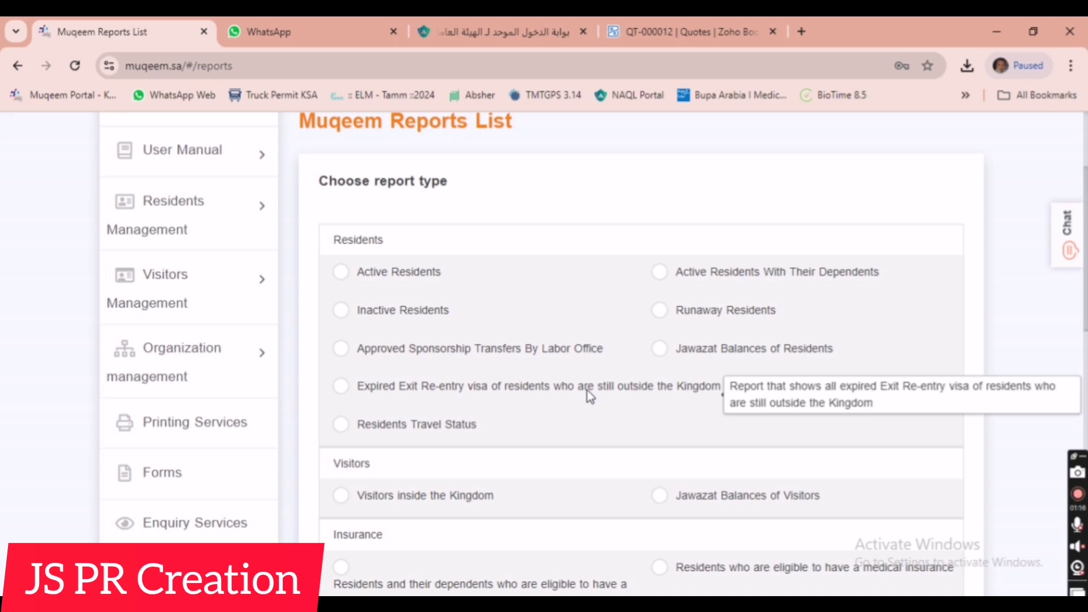
pyautogui.scroll(-3, 587, 390)
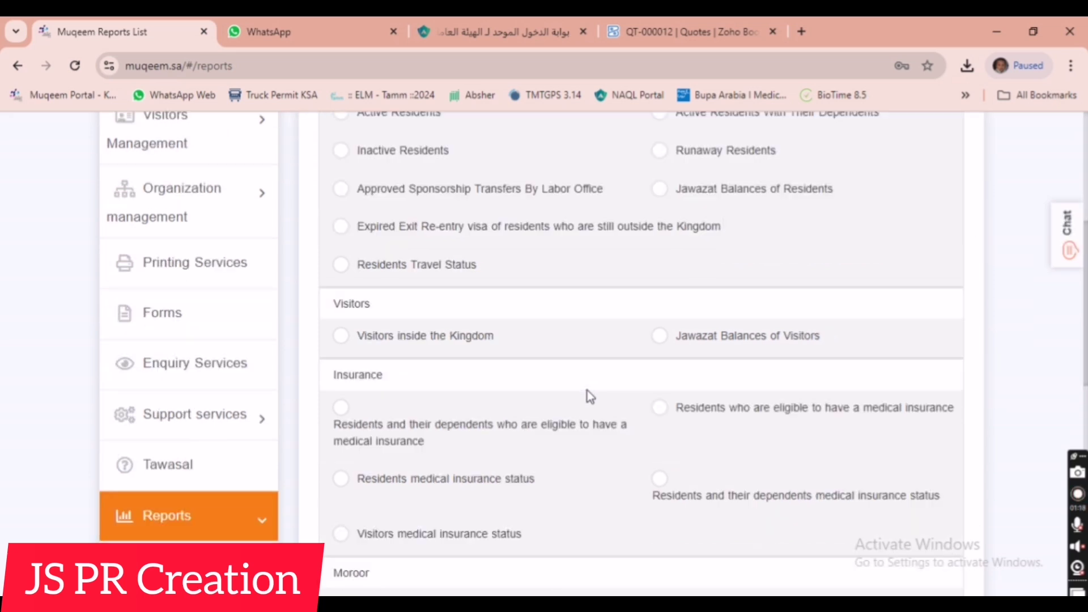
pyautogui.scroll(-2, 587, 390)
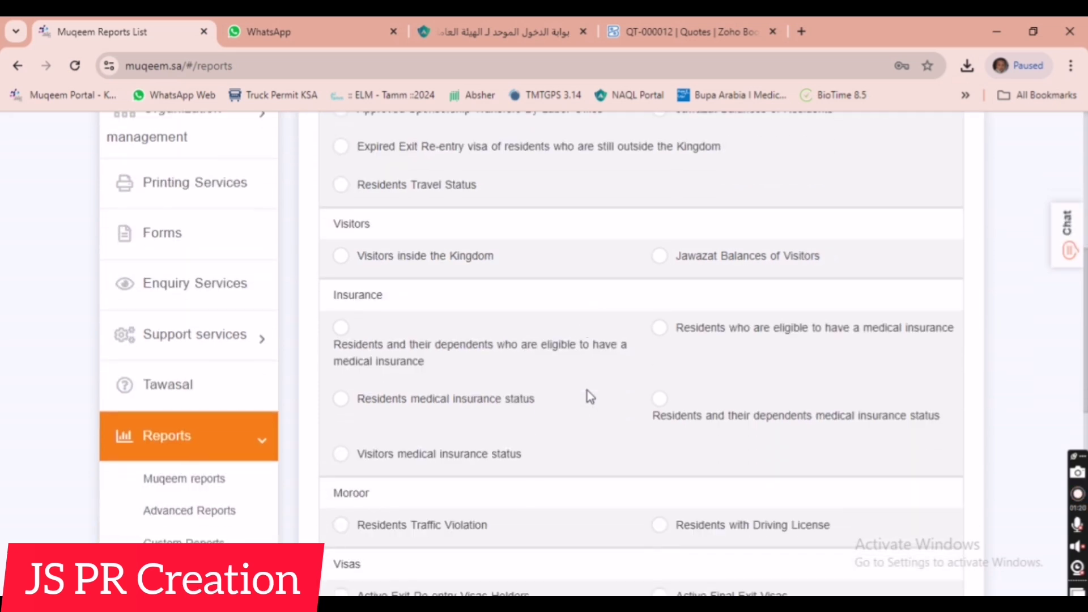
pyautogui.scroll(8, 587, 390)
pyautogui.scroll(-2, 587, 390)
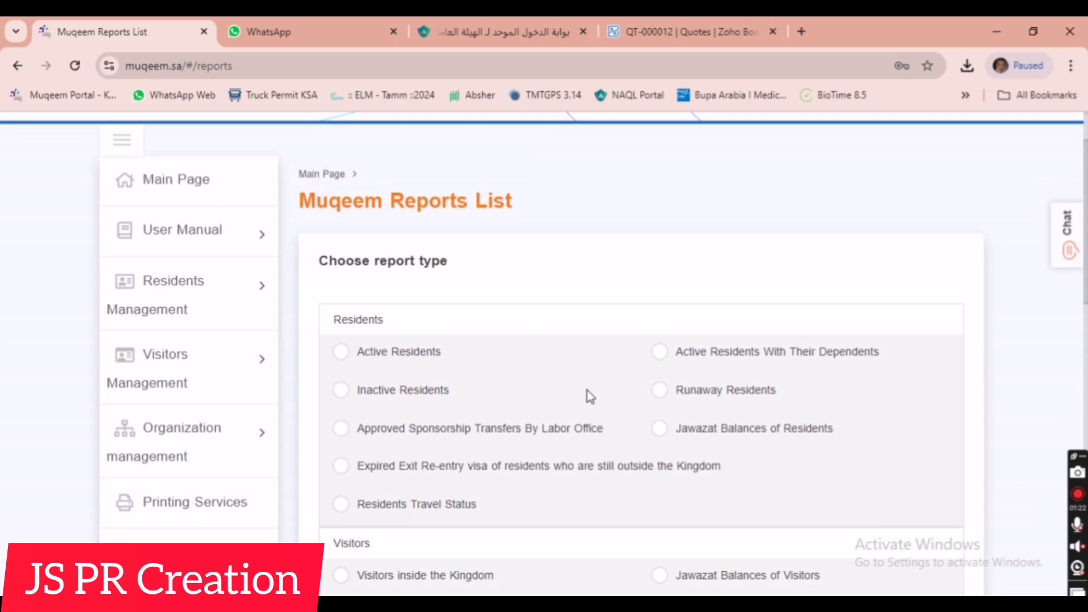
pyautogui.scroll(-3, 587, 389)
pyautogui.scroll(-4, 587, 389)
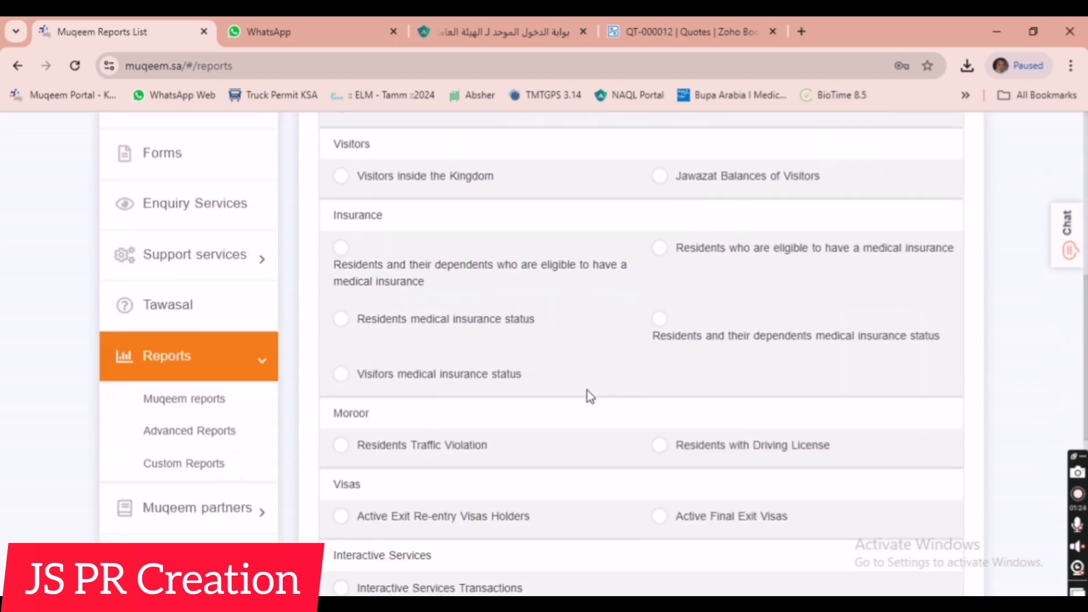
pyautogui.scroll(-1, 587, 389)
# Select 'Residents with Driving License' and open the report, listing 74 records
pyautogui.moveTo(848, 366); pyautogui.dragTo(657, 369)
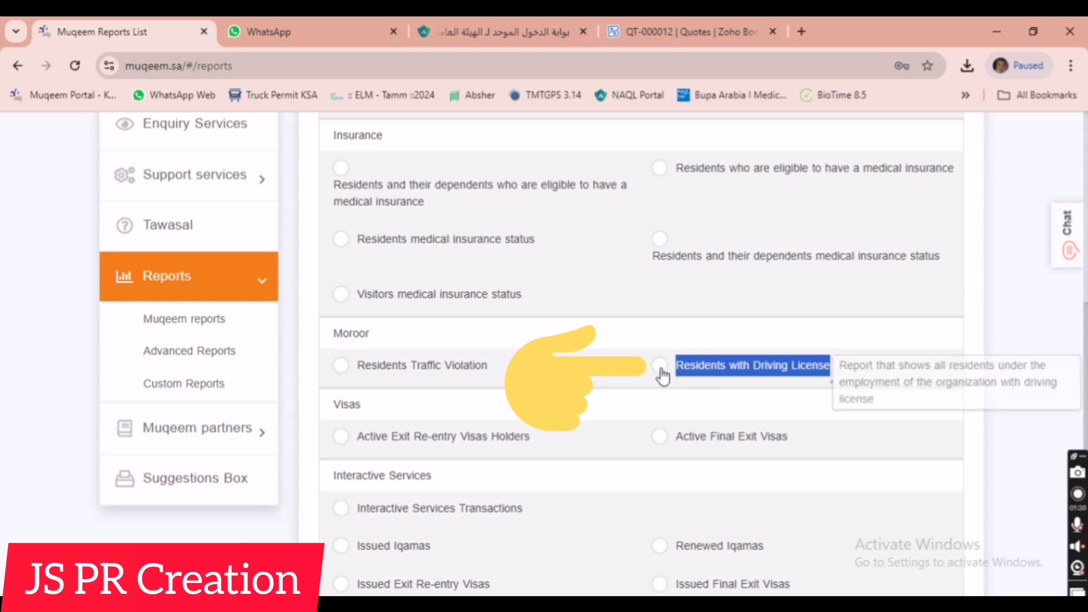
pyautogui.click(661, 368)
pyautogui.scroll(-5, 917, 412)
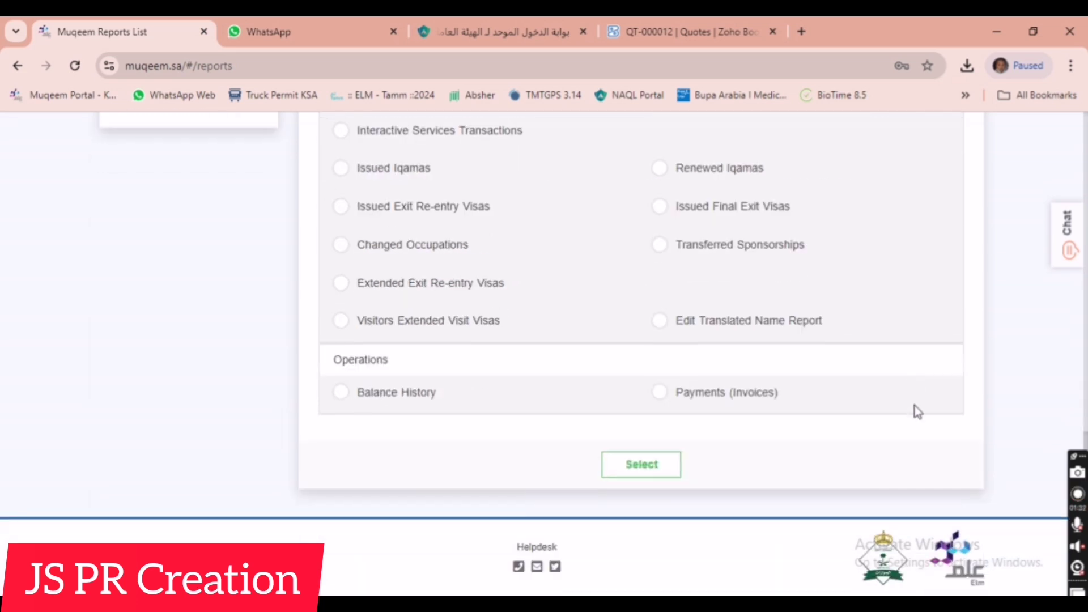
pyautogui.click(642, 470)
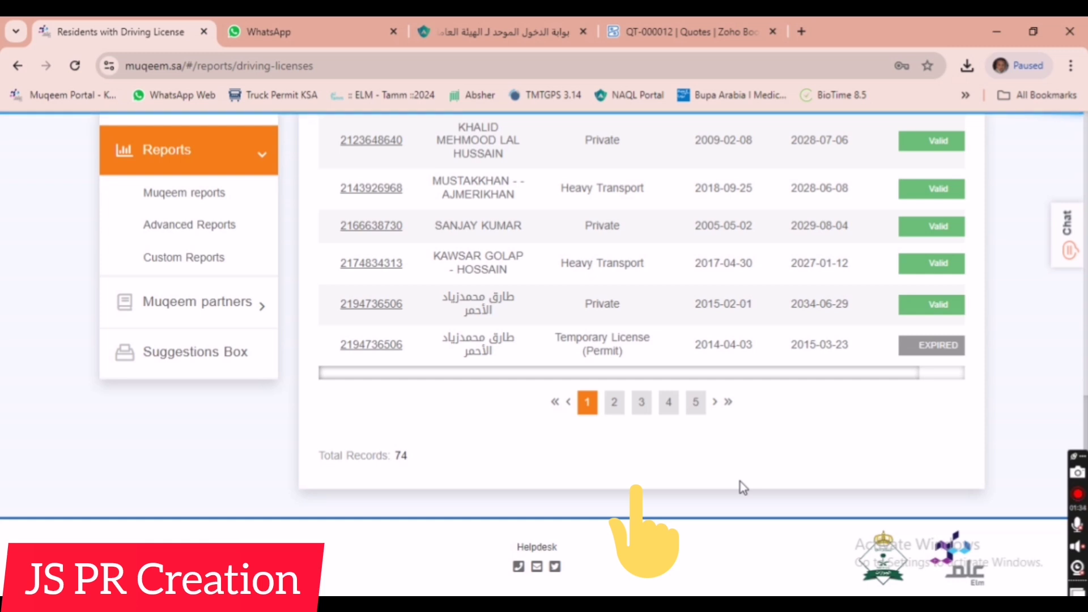
# Check the 74-record total, then refresh the report with Update Data
pyautogui.moveTo(423, 456); pyautogui.dragTo(305, 458)
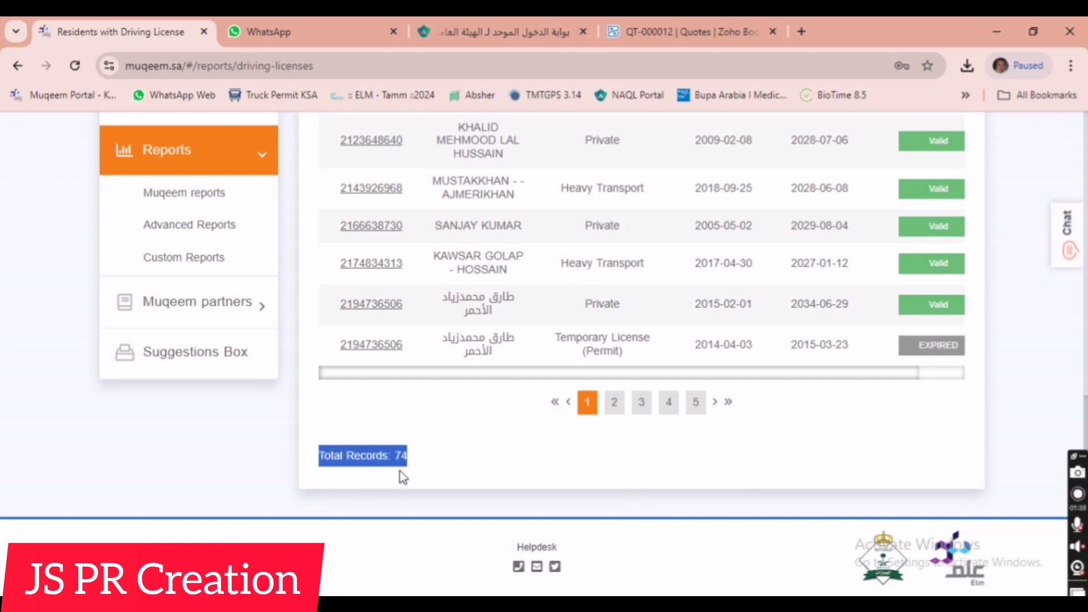
pyautogui.moveTo(418, 460); pyautogui.dragTo(220, 460)
pyautogui.moveTo(433, 462); pyautogui.dragTo(322, 462)
pyautogui.click(433, 460)
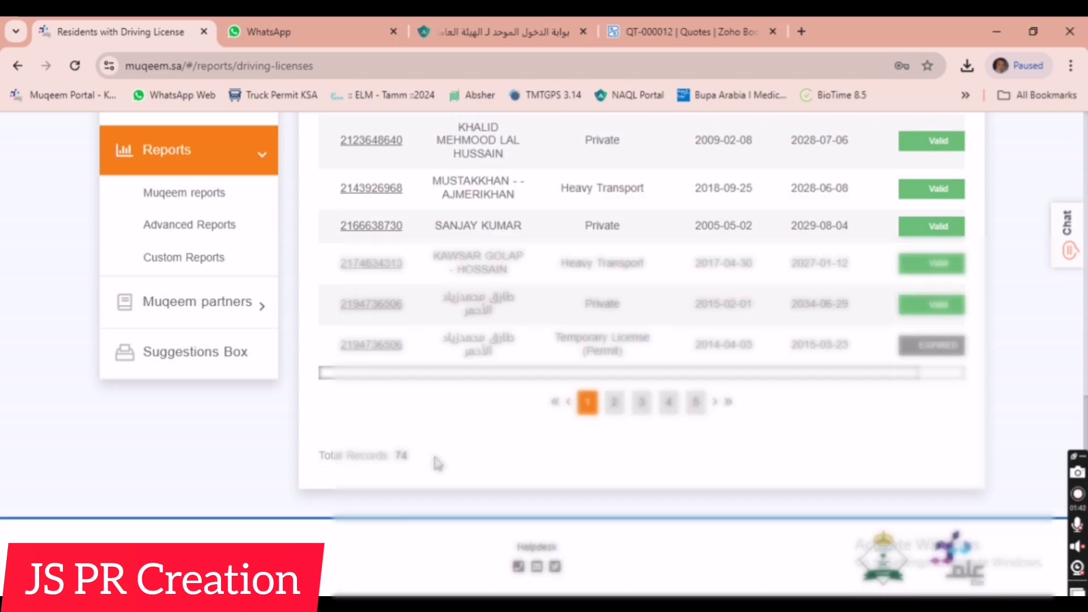
pyautogui.scroll(7, 897, 484)
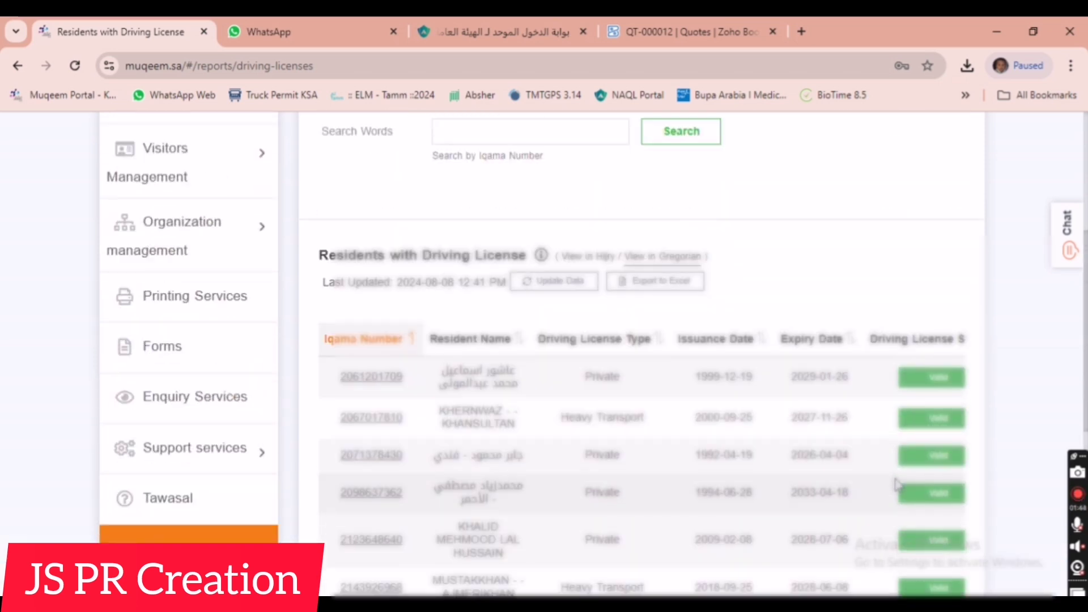
pyautogui.scroll(-1, 896, 485)
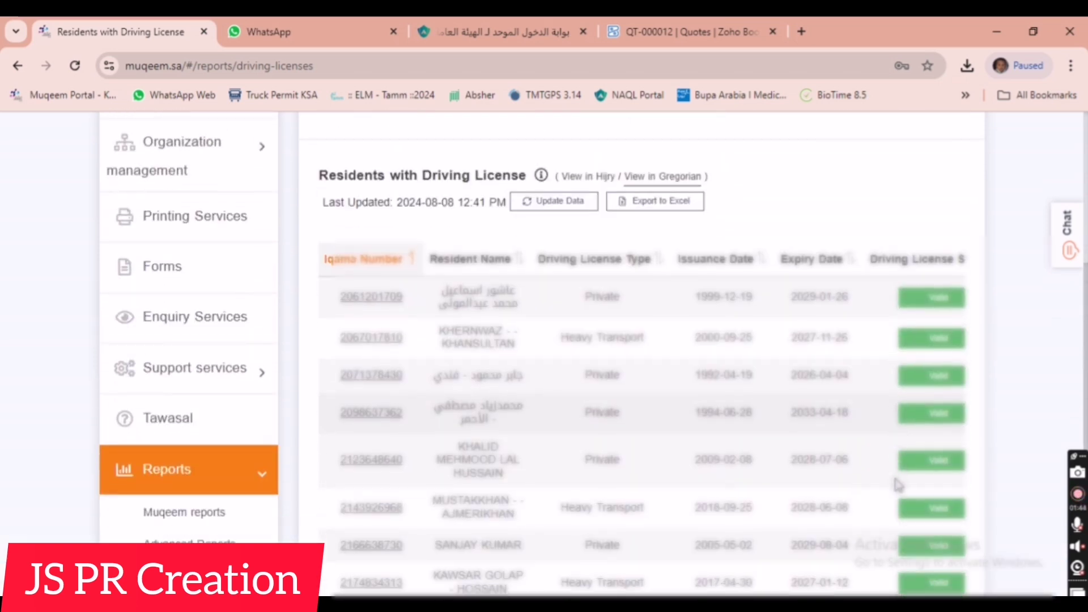
pyautogui.click(549, 203)
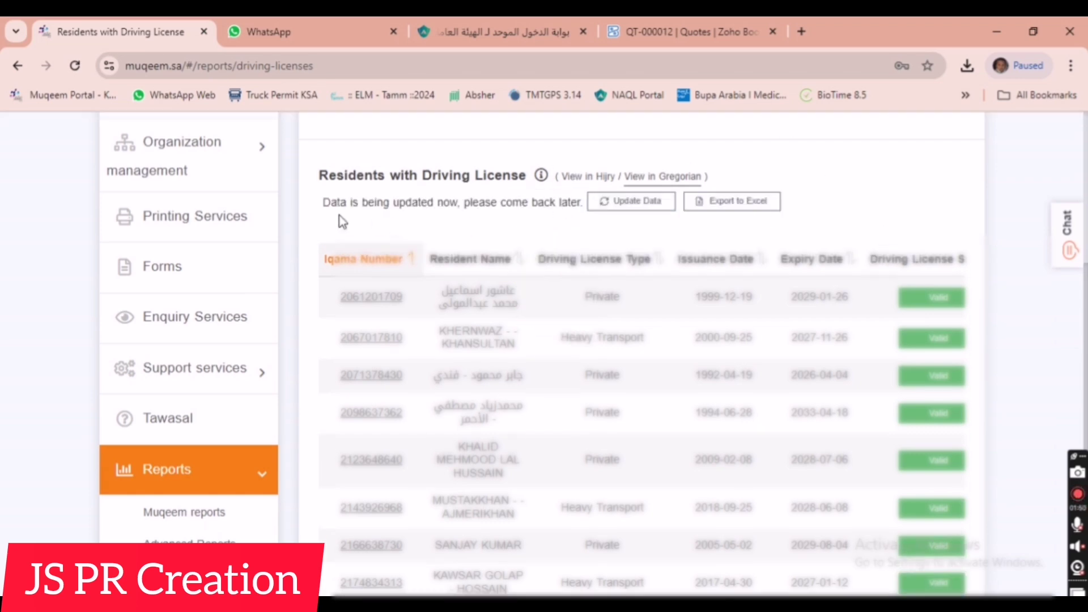
pyautogui.moveTo(323, 203); pyautogui.dragTo(576, 208)
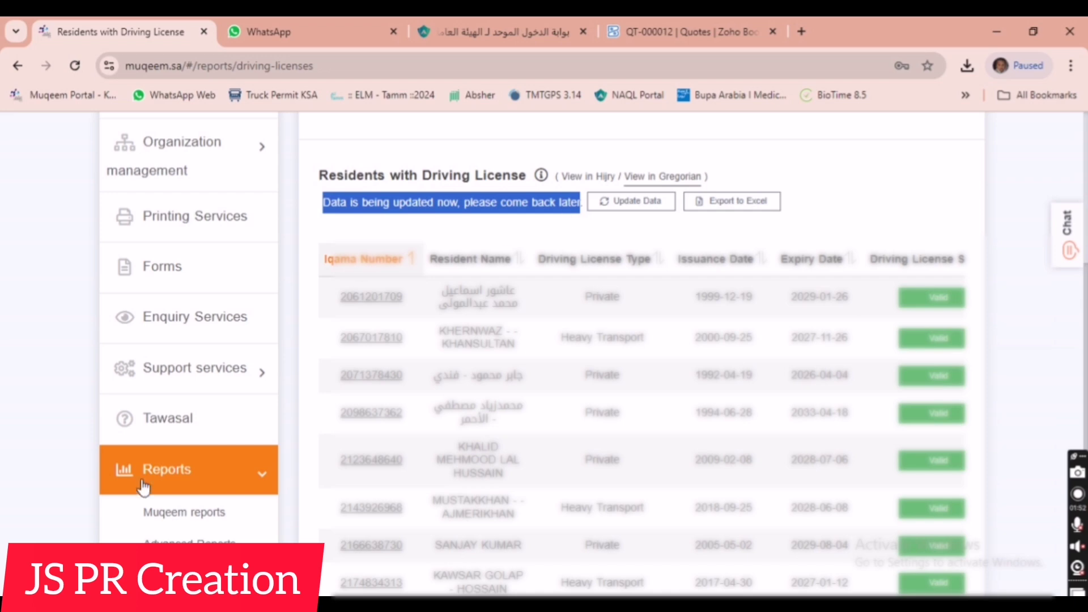
# Reopen the Residents with Driving License report from the Muqeem reports list
pyautogui.click(186, 513)
pyautogui.scroll(-3, 705, 502)
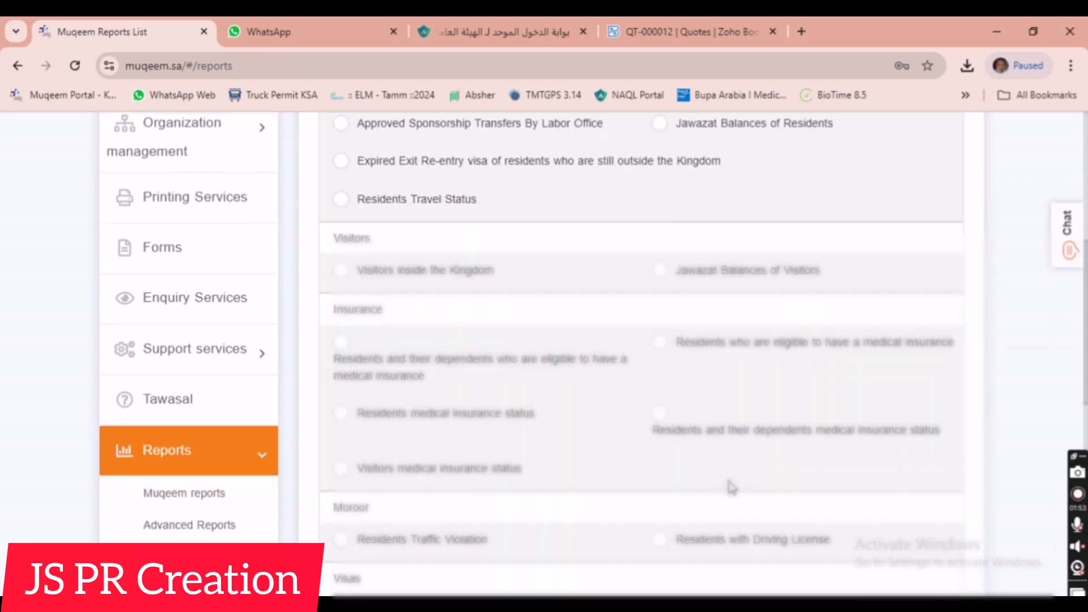
pyautogui.click(659, 398)
pyautogui.scroll(-7, 481, 422)
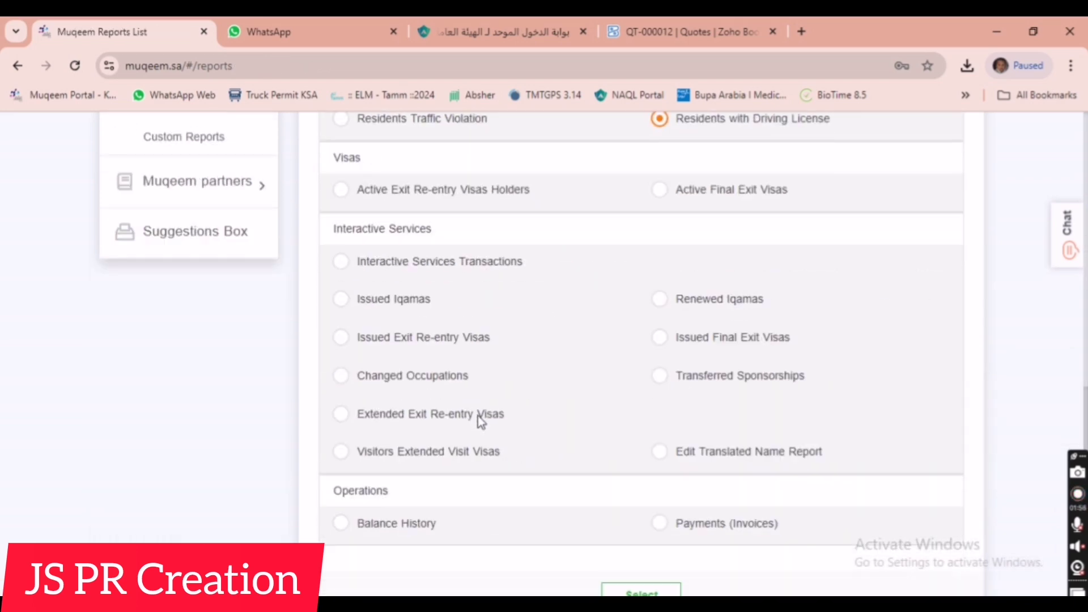
pyautogui.click(645, 459)
pyautogui.scroll(5, 877, 471)
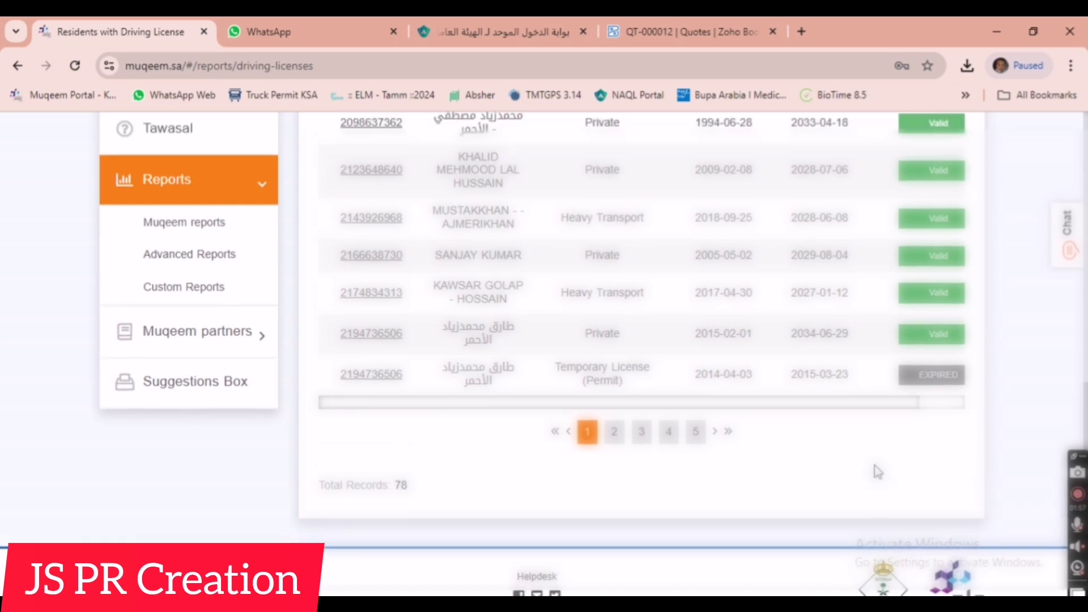
pyautogui.scroll(-2, 748, 452)
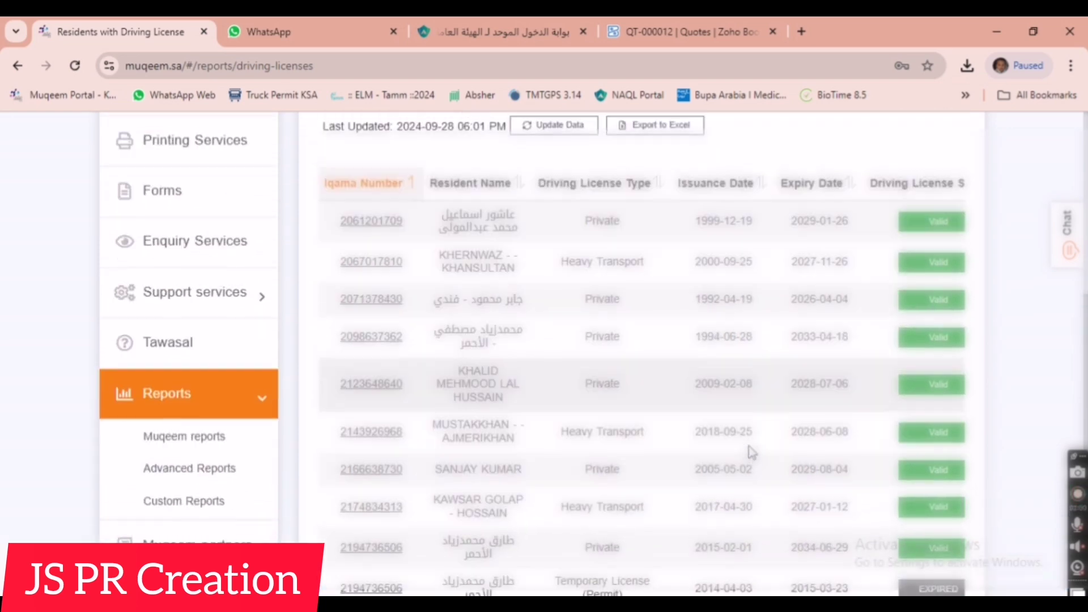
pyautogui.scroll(2, 748, 452)
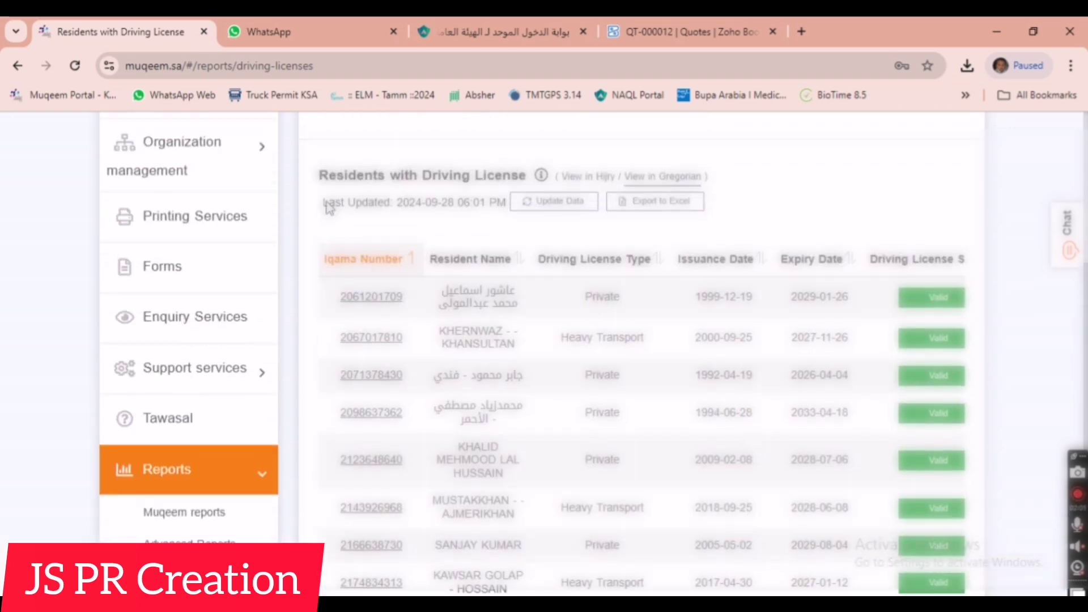
pyautogui.moveTo(322, 209); pyautogui.dragTo(507, 207)
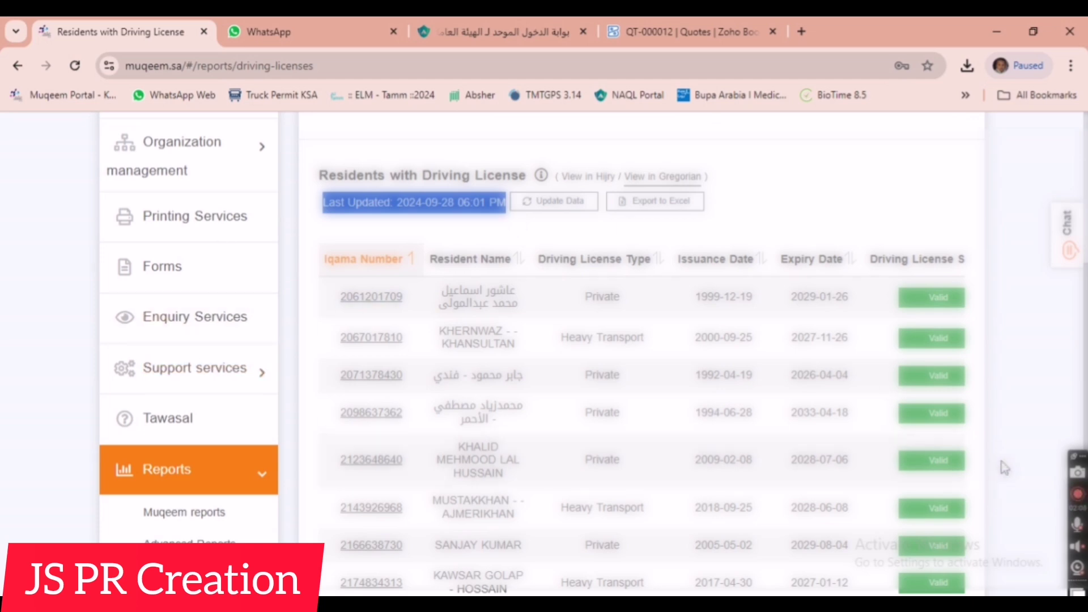
pyautogui.click(1069, 382)
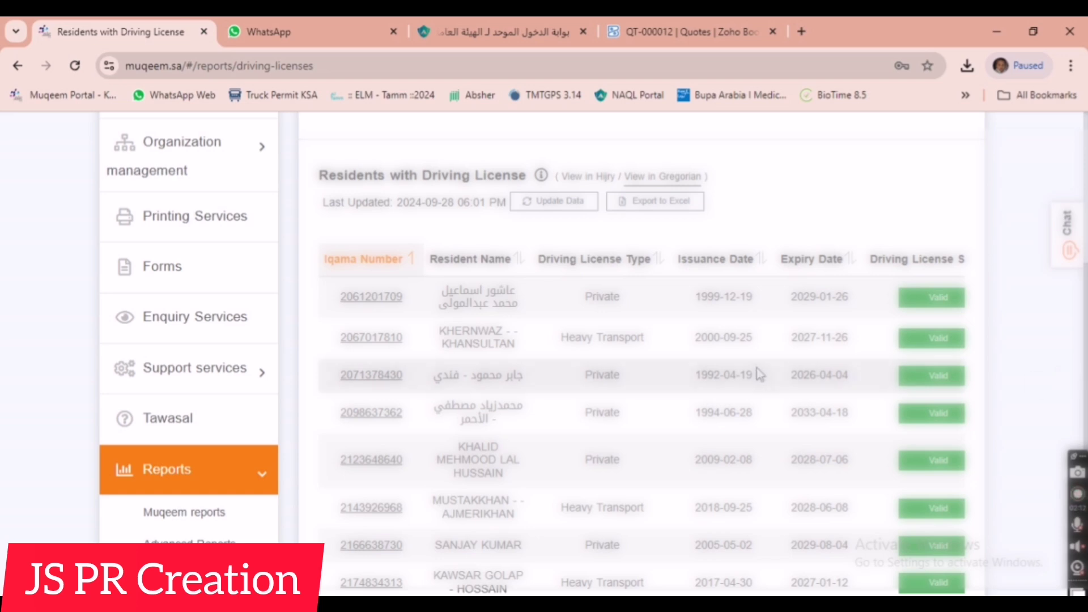
pyautogui.scroll(-1, 758, 373)
pyautogui.scroll(-1, 747, 374)
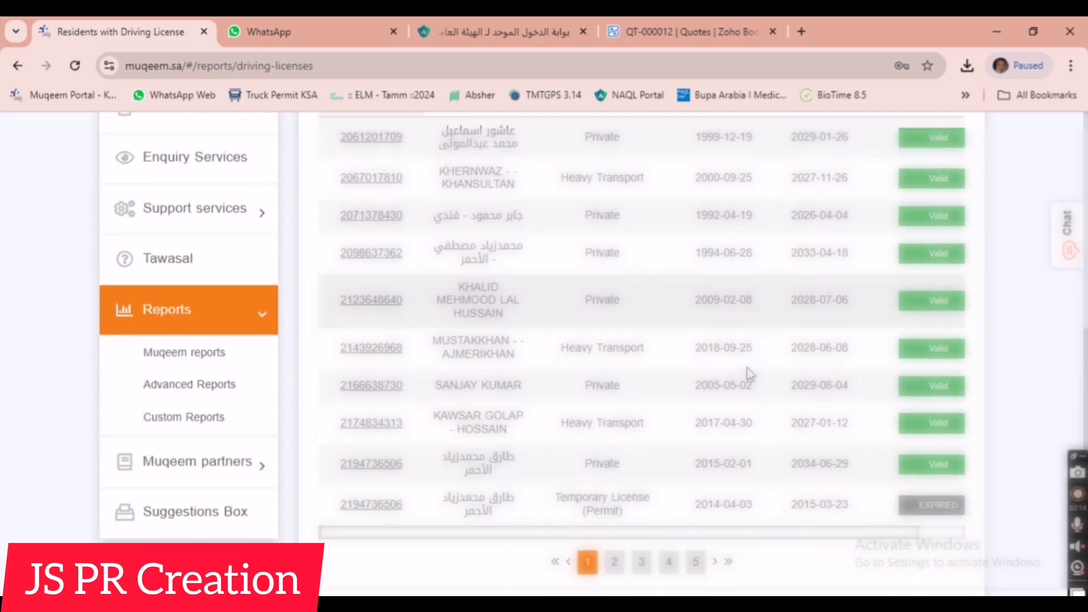
pyautogui.moveTo(608, 532); pyautogui.dragTo(719, 535)
pyautogui.scroll(2, 885, 363)
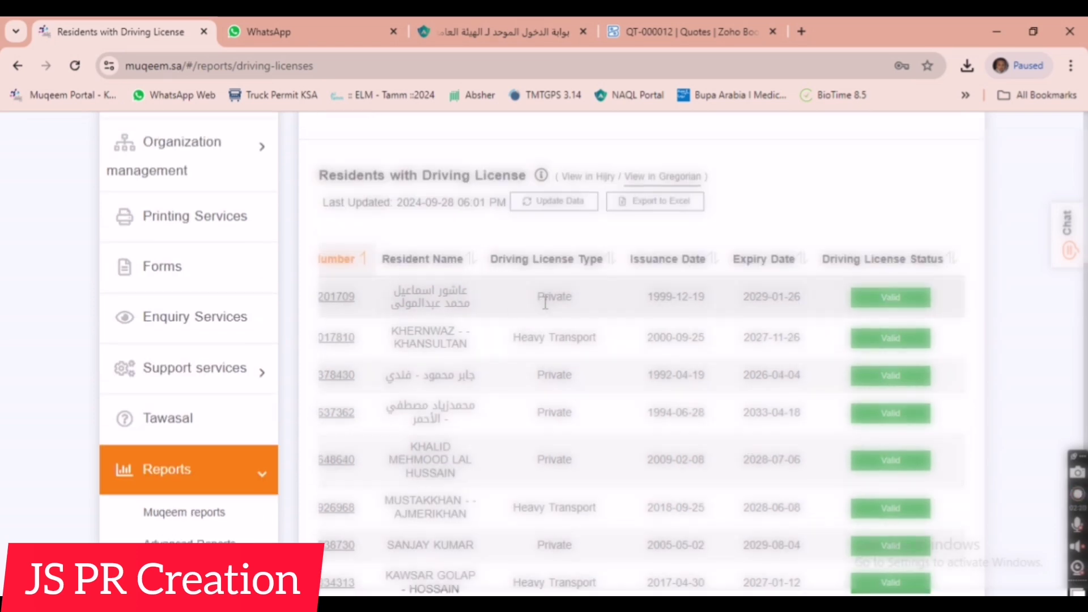
pyautogui.moveTo(535, 305); pyautogui.dragTo(597, 300)
pyautogui.moveTo(513, 337); pyautogui.dragTo(620, 343)
pyautogui.moveTo(531, 382); pyautogui.dragTo(609, 383)
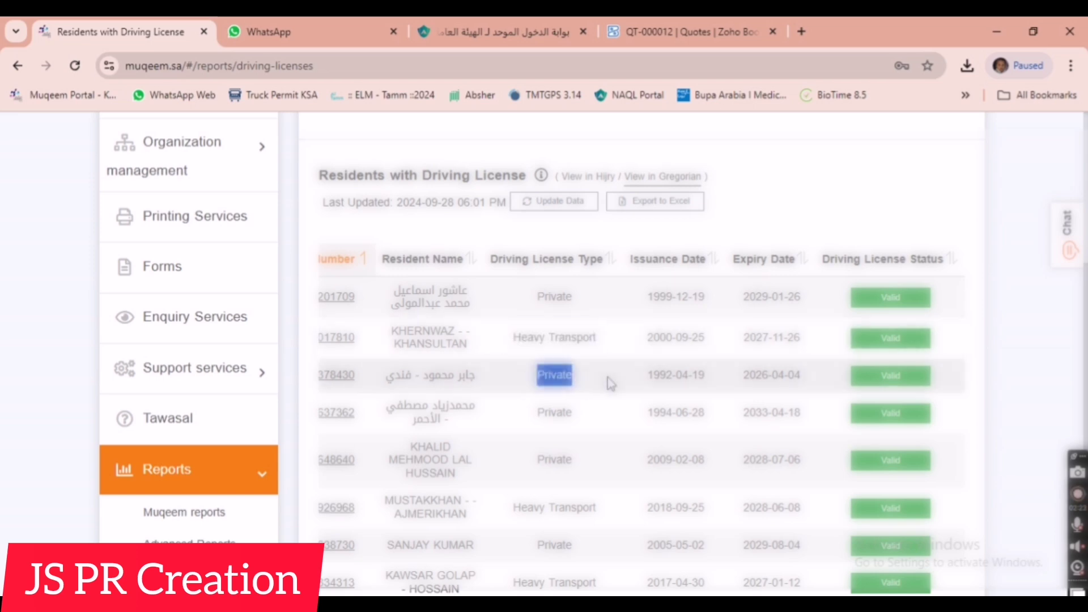
pyautogui.click(1023, 311)
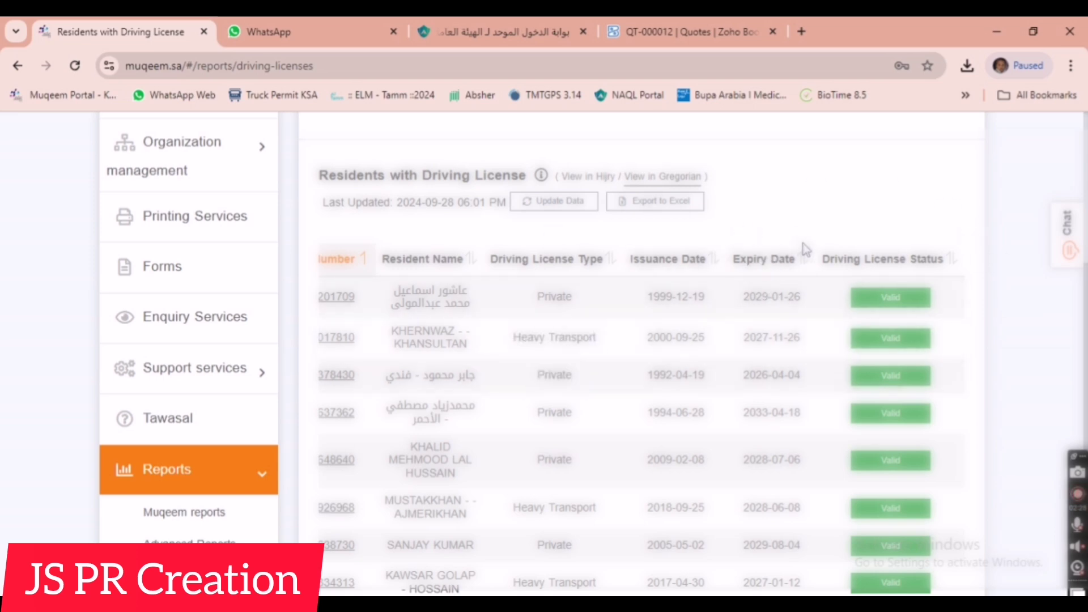
# Sort by Expiry Date ascending and review the expired 2015–2021 and valid 2025 licenses
pyautogui.click(803, 261)
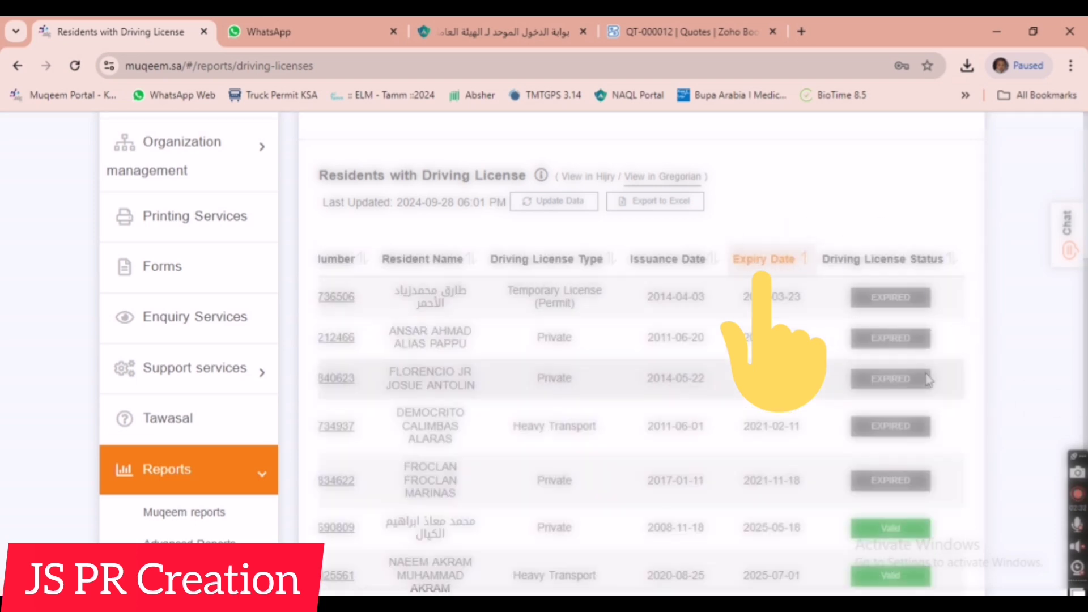
pyautogui.scroll(-4, 955, 313)
pyautogui.scroll(3, 954, 356)
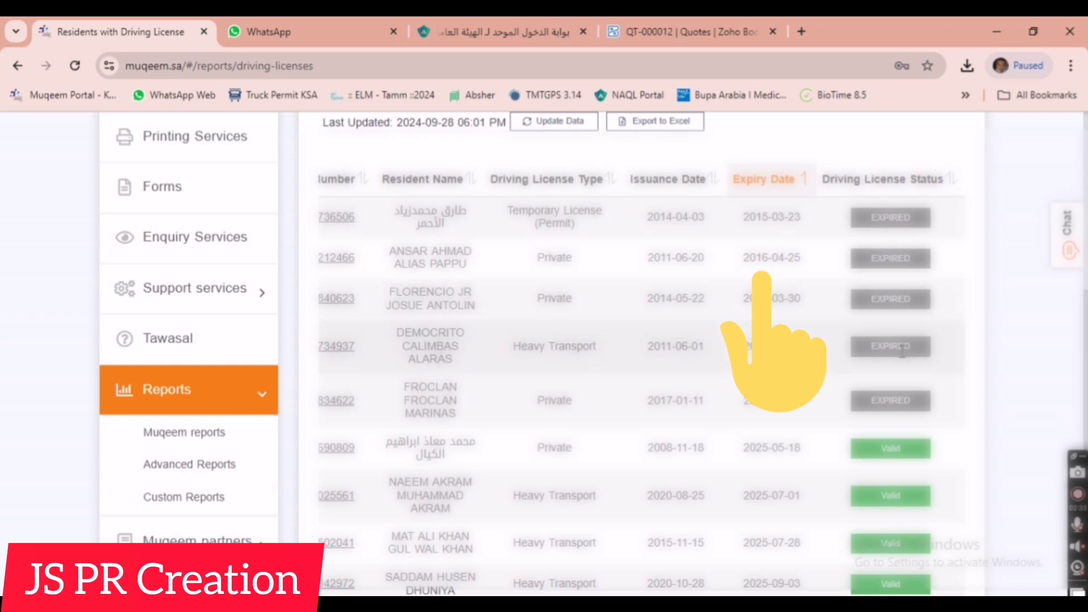
pyautogui.scroll(-1, 916, 401)
pyautogui.scroll(-2, 916, 401)
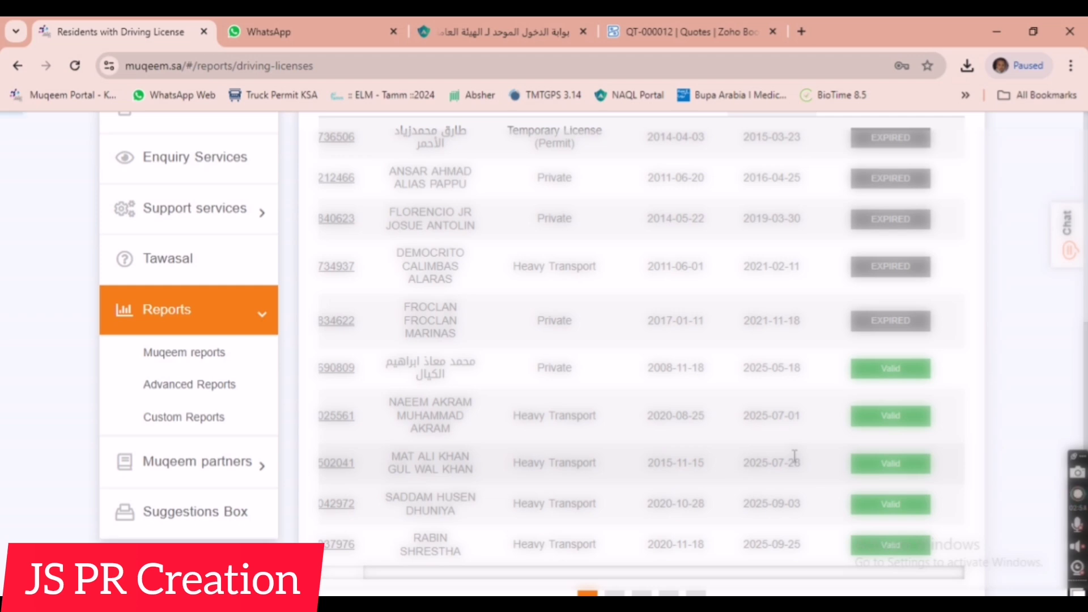
pyautogui.scroll(-3, 794, 456)
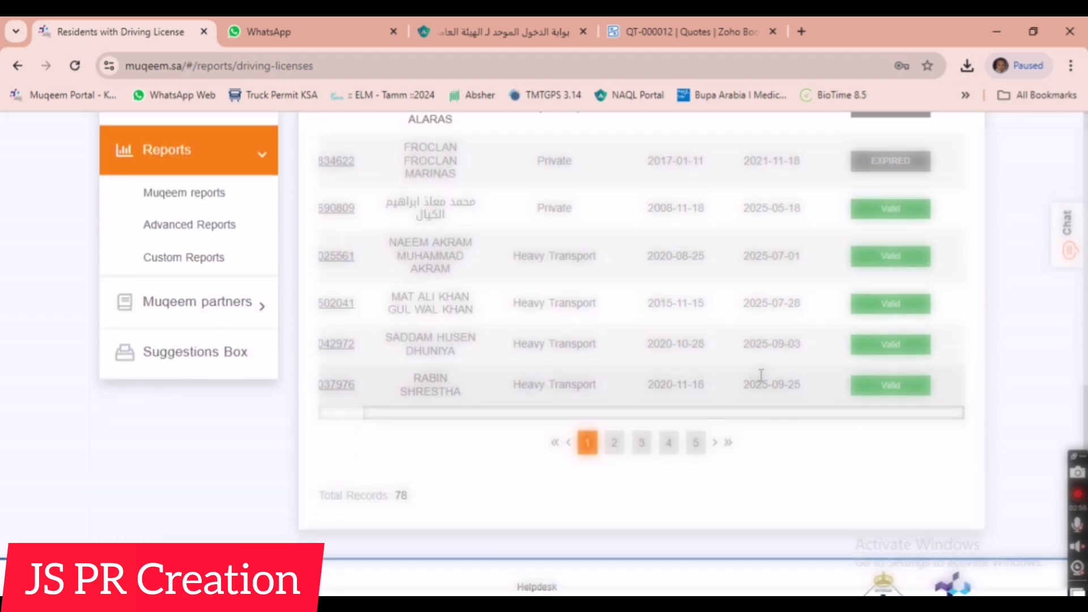
pyautogui.scroll(3, 759, 374)
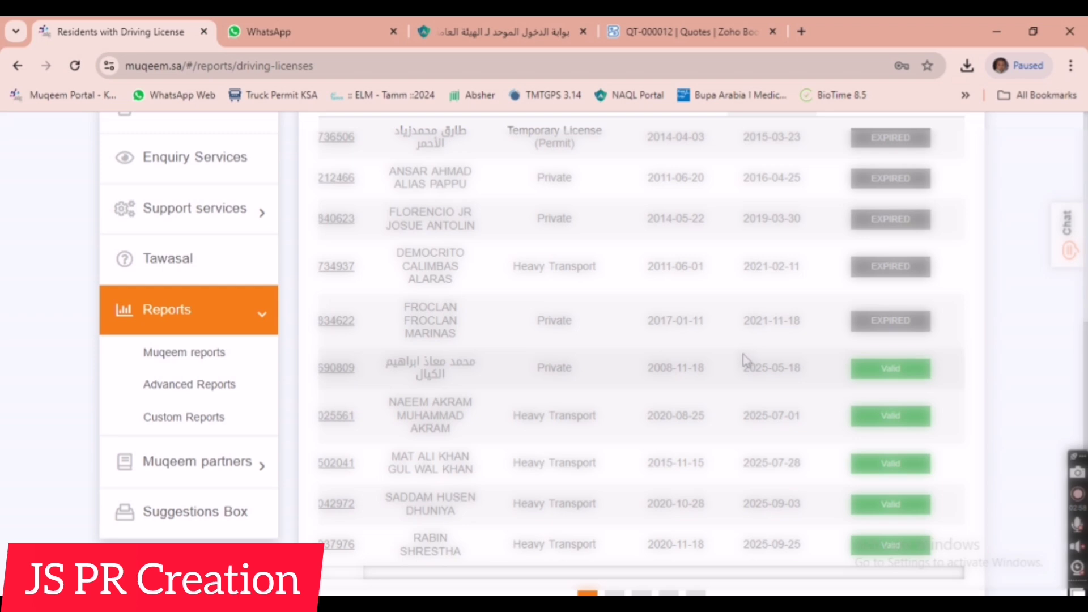
pyautogui.scroll(3, 748, 360)
pyautogui.moveTo(743, 306); pyautogui.dragTo(794, 301)
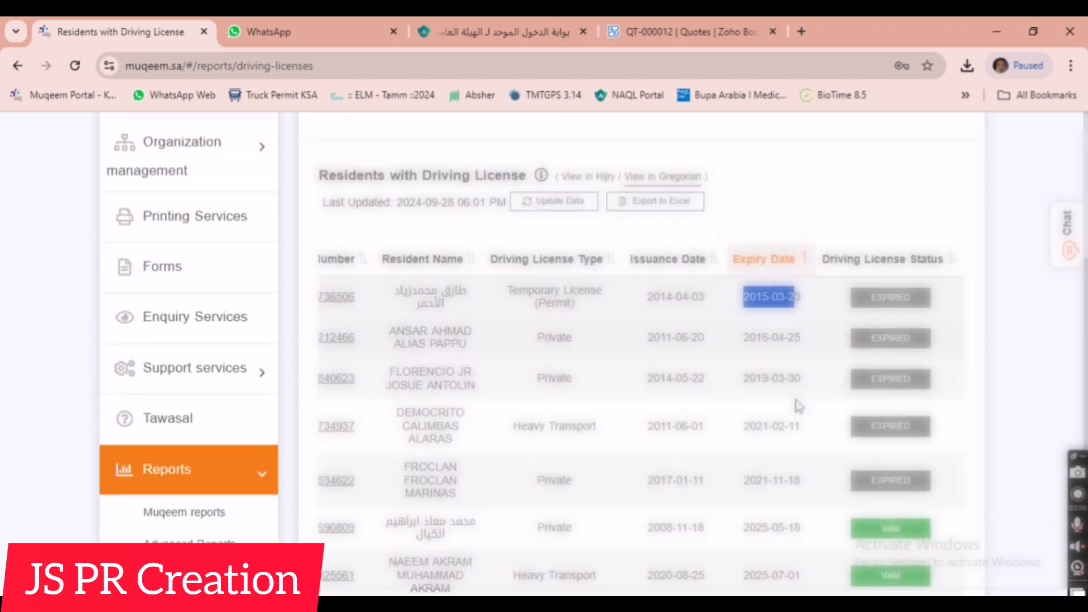
pyautogui.scroll(-2, 797, 416)
pyautogui.scroll(-2, 797, 416)
pyautogui.moveTo(742, 368); pyautogui.dragTo(819, 375)
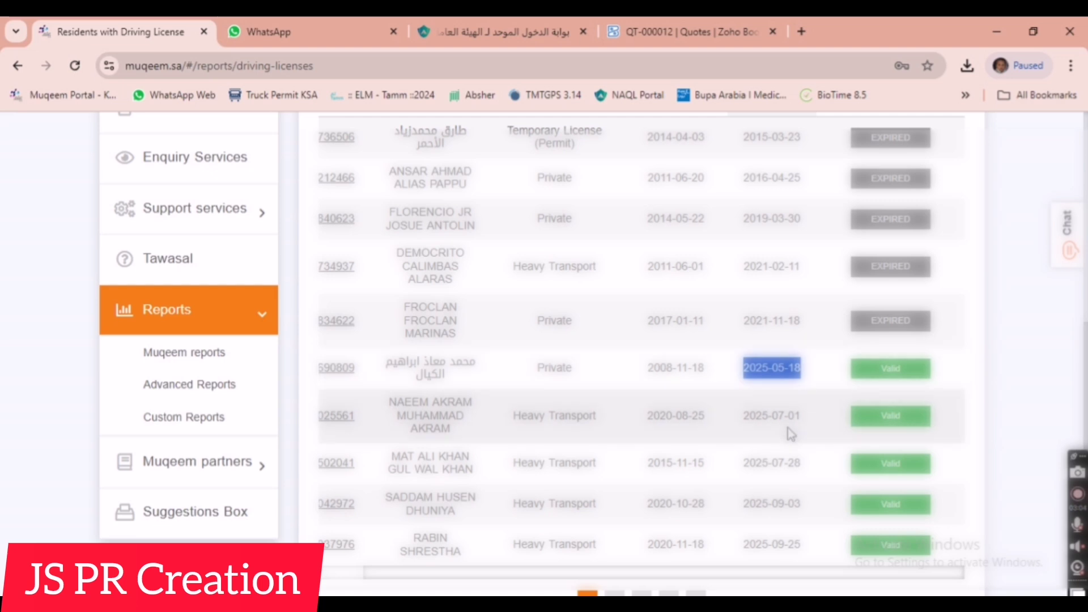
pyautogui.moveTo(738, 418); pyautogui.dragTo(817, 422)
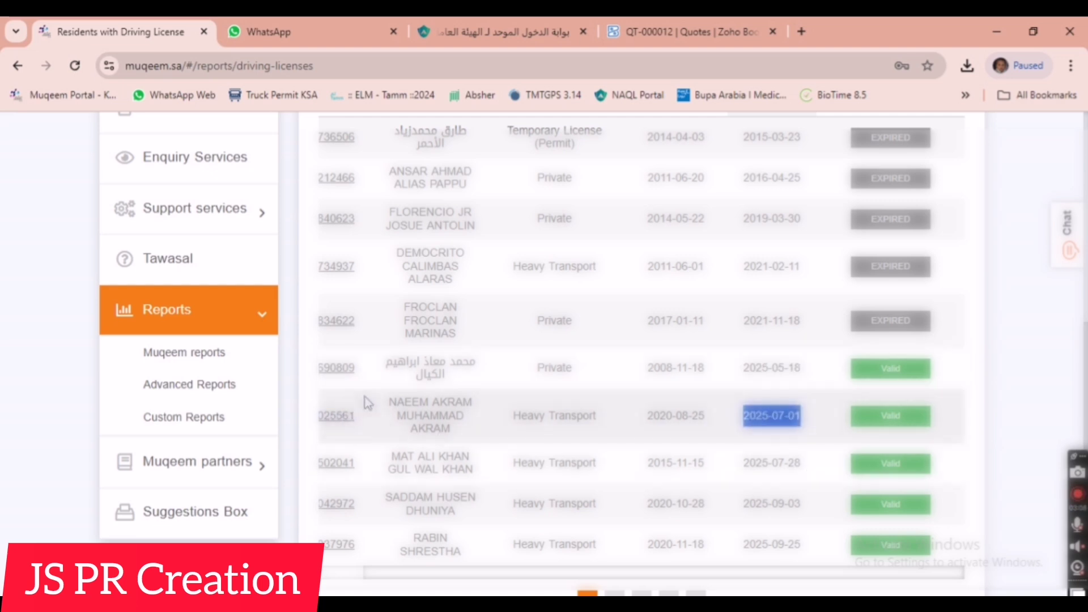
pyautogui.hscroll(-2, 437, 422)
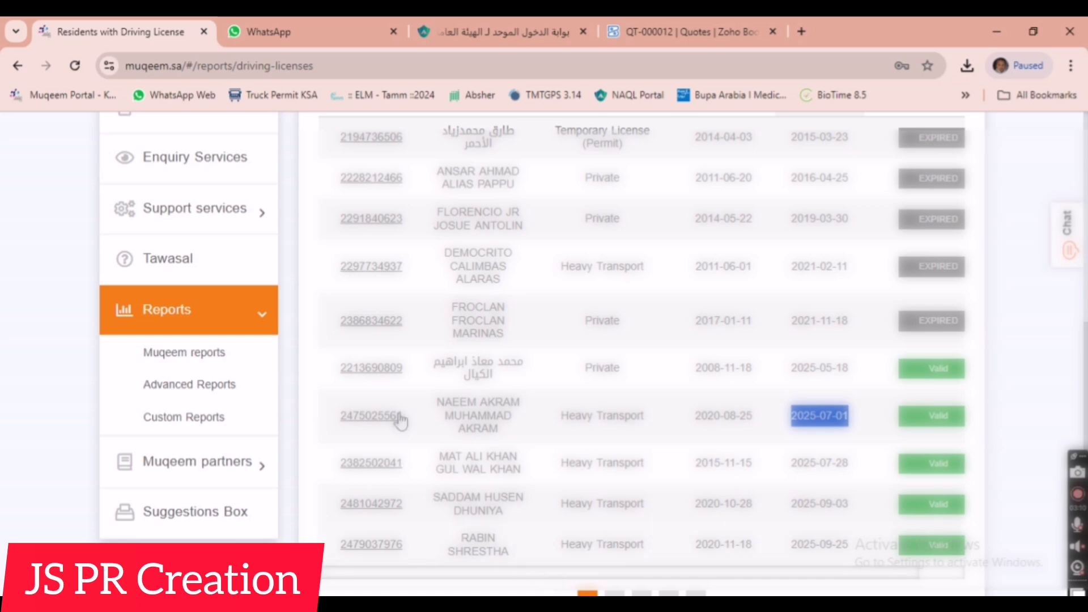
pyautogui.moveTo(319, 365); pyautogui.dragTo(973, 391)
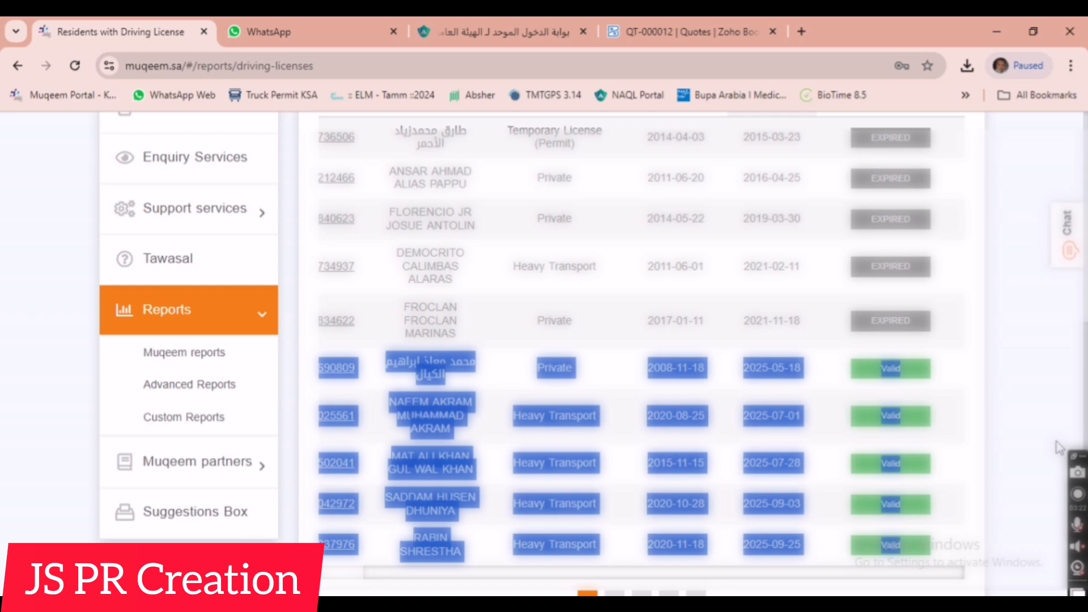
pyautogui.click(1025, 419)
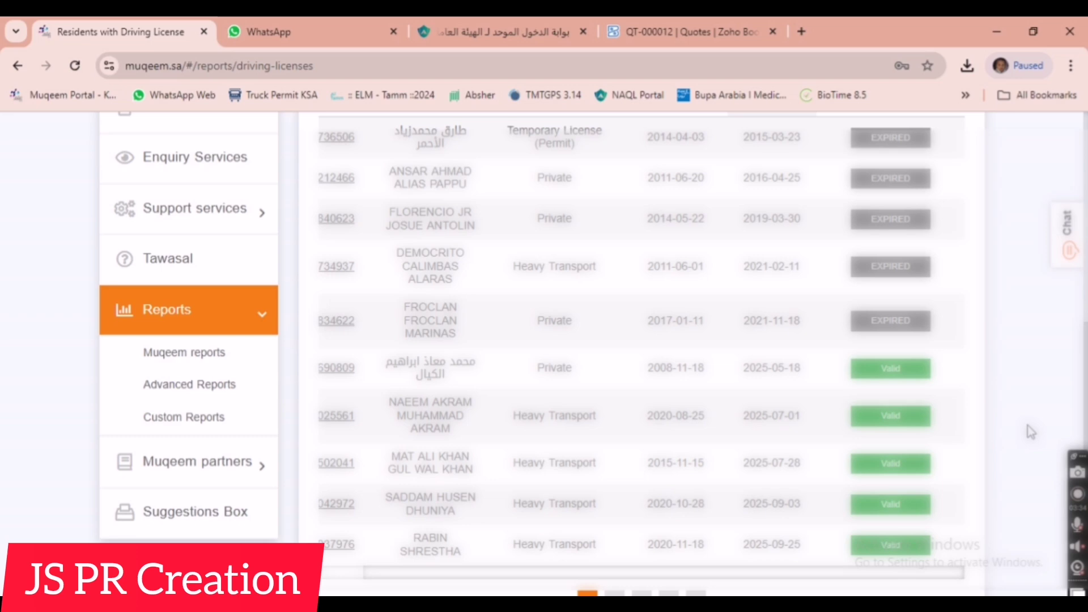
pyautogui.scroll(2, 1031, 432)
pyautogui.scroll(-1, 1031, 432)
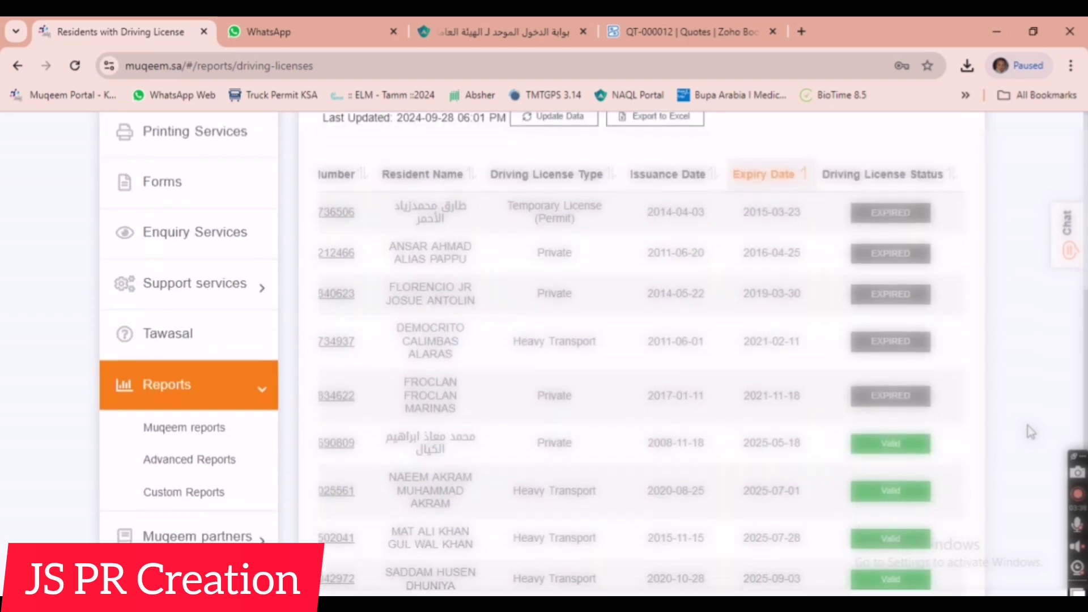
pyautogui.scroll(-1, 1030, 431)
pyautogui.scroll(3, 1030, 431)
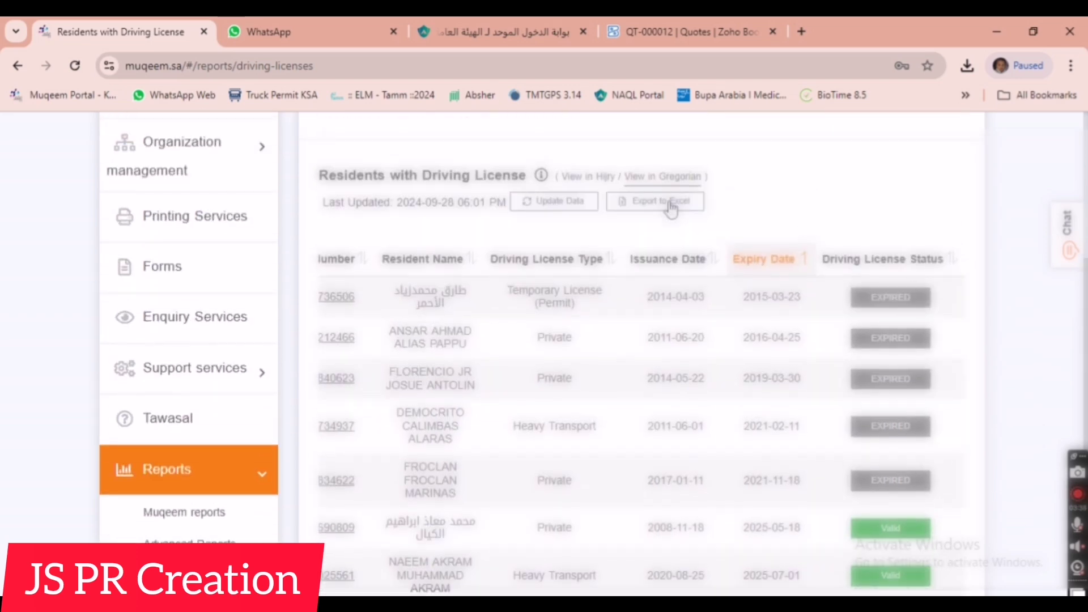
# Export to Excel, open Residents with Driving License9_28_2024.xlsx, and select headers B1 and C1
pyautogui.click(672, 209)
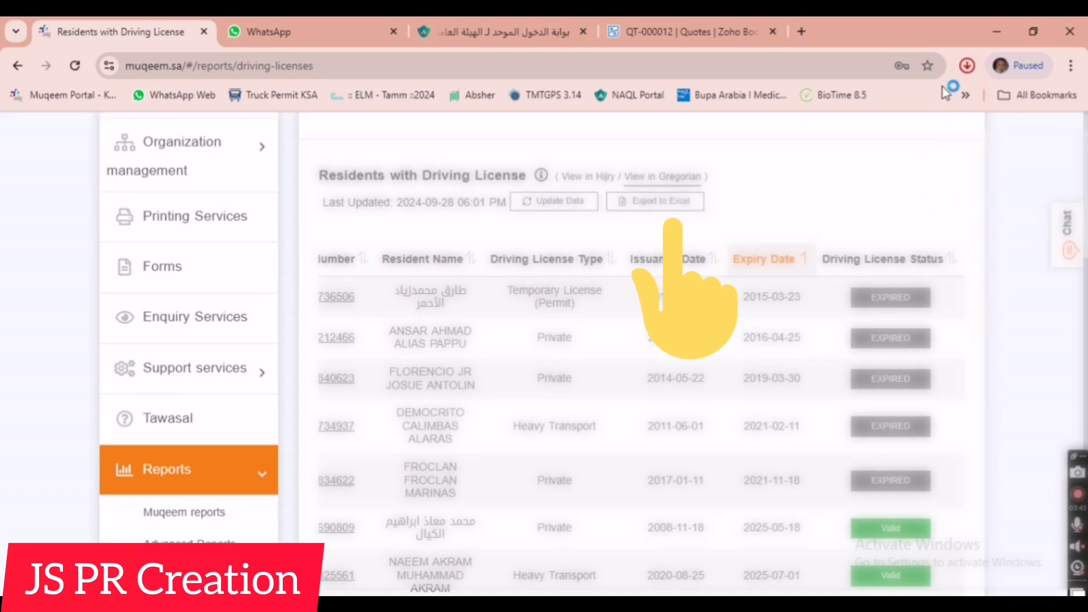
pyautogui.click(967, 66)
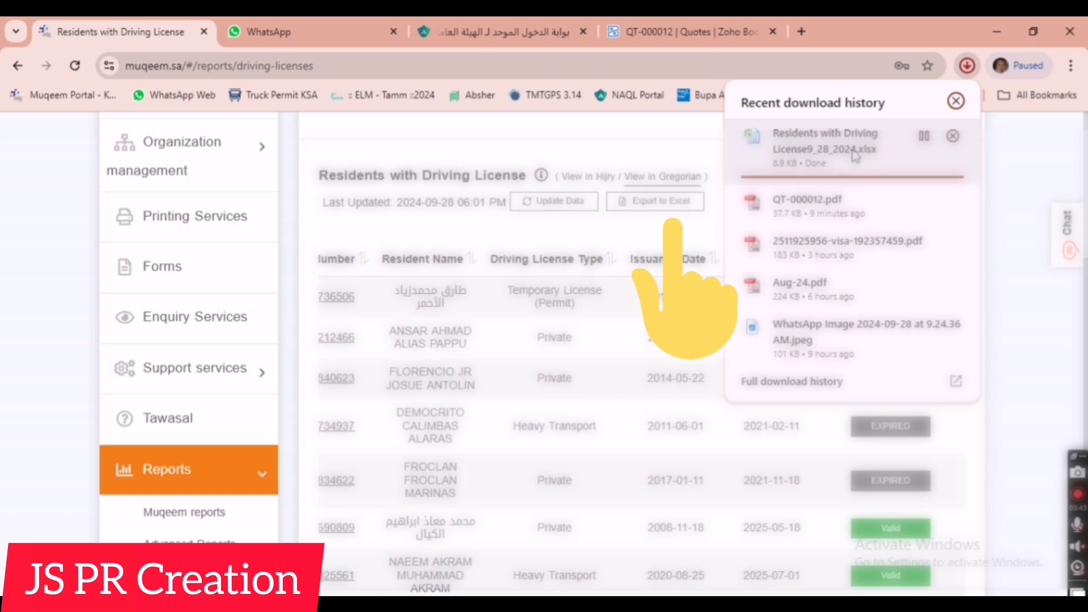
pyautogui.click(865, 144)
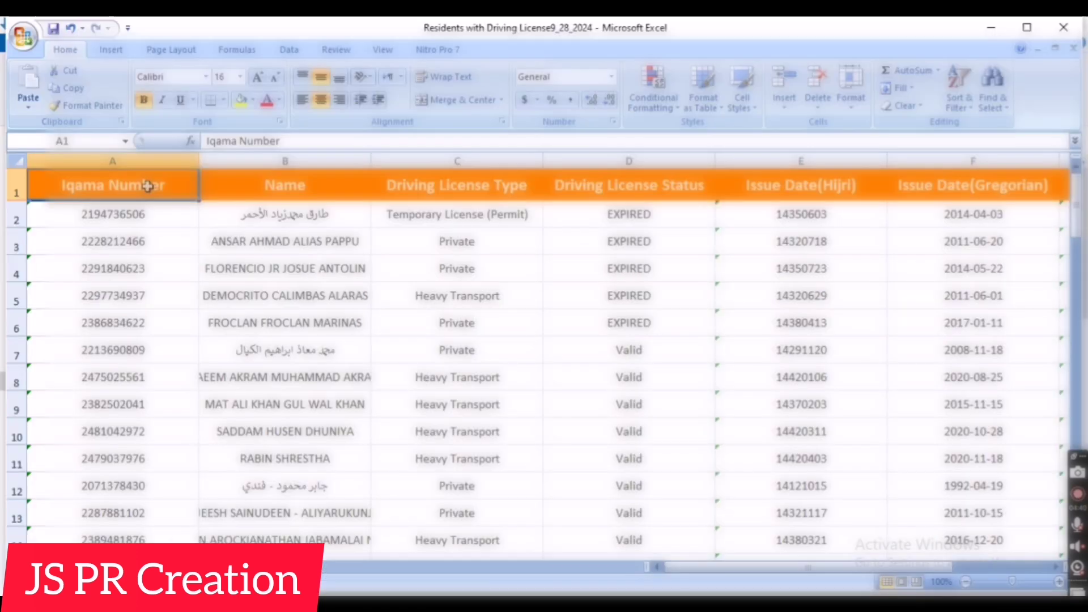
pyautogui.click(265, 189)
pyautogui.click(479, 192)
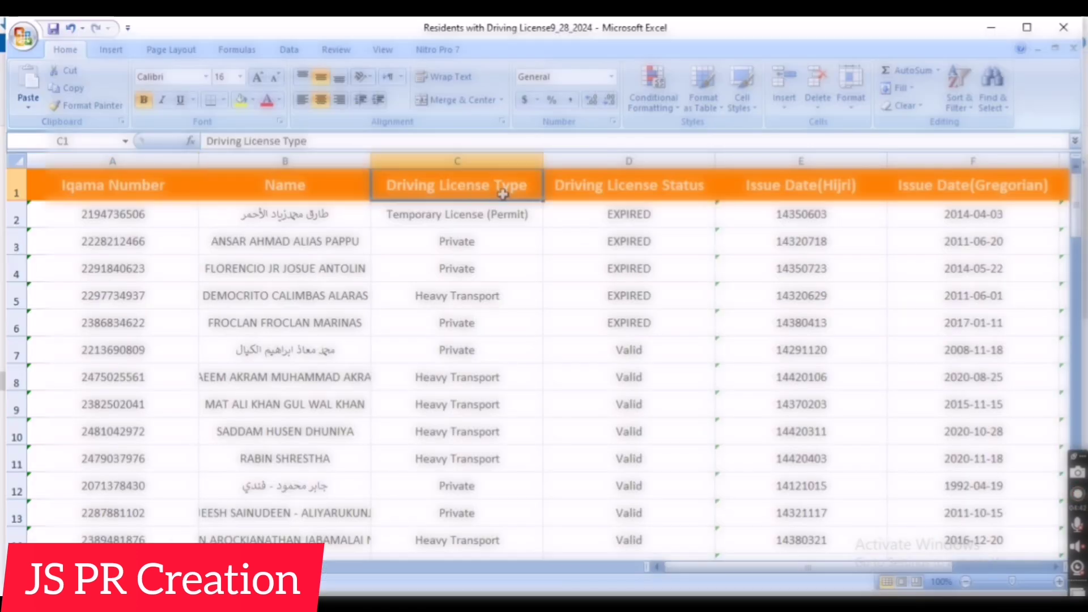